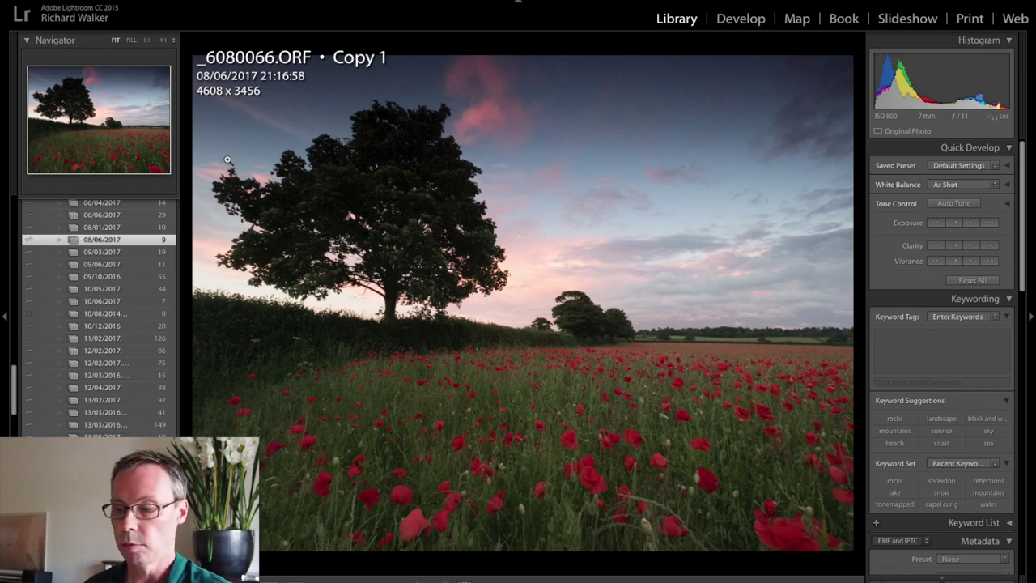
Switch to the poppy-field sunset photo _6080052.ORF and open it in Develop.
key(Left)
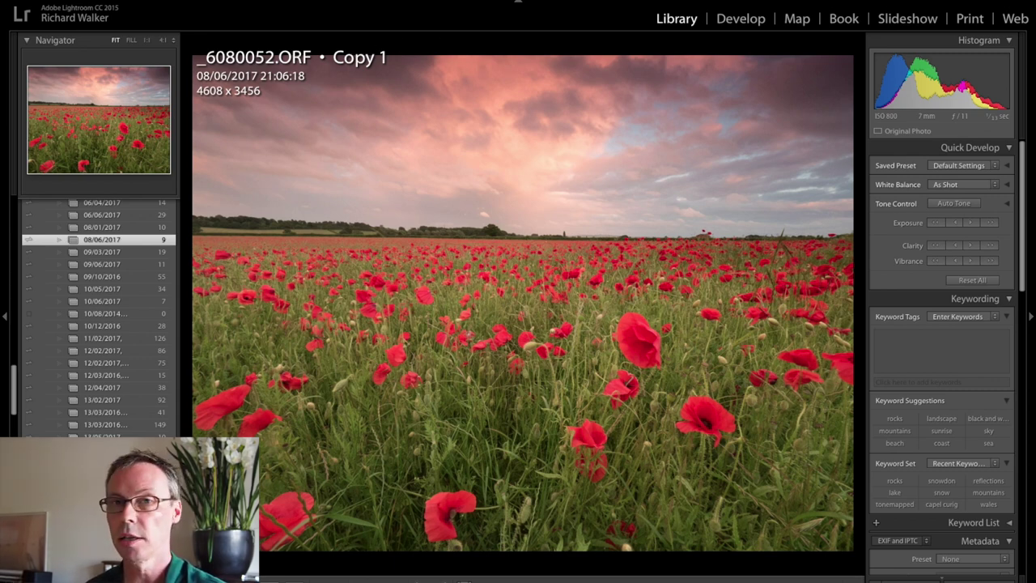
click(749, 20)
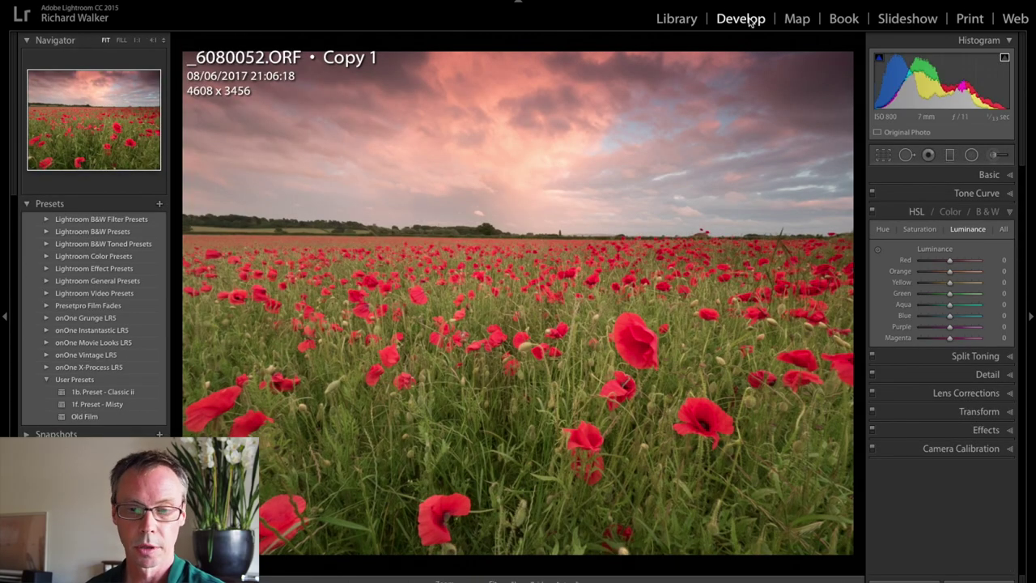
Expand the Basic panel and set Contrast to +63.
click(987, 175)
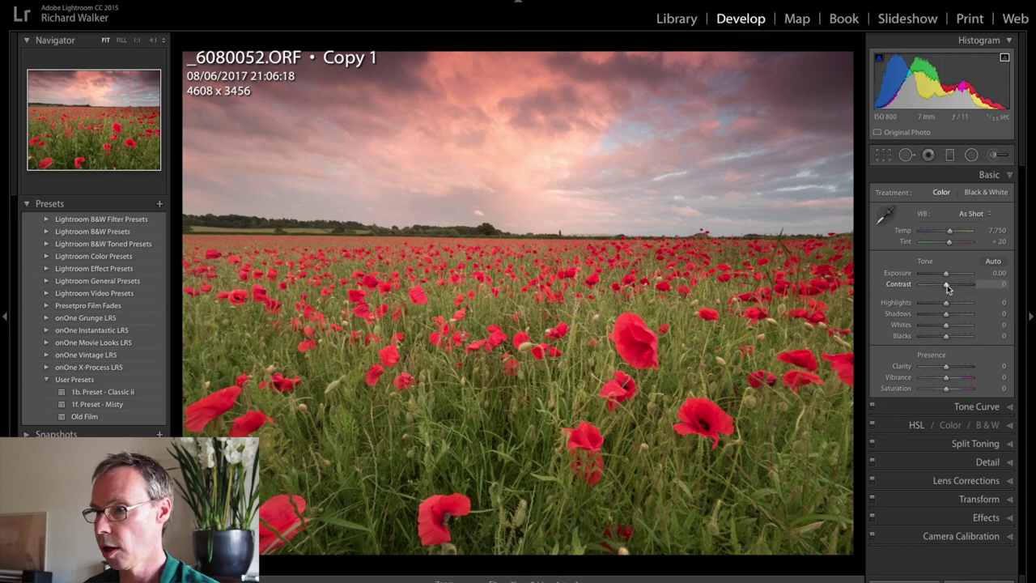
drag(948, 285, 965, 289)
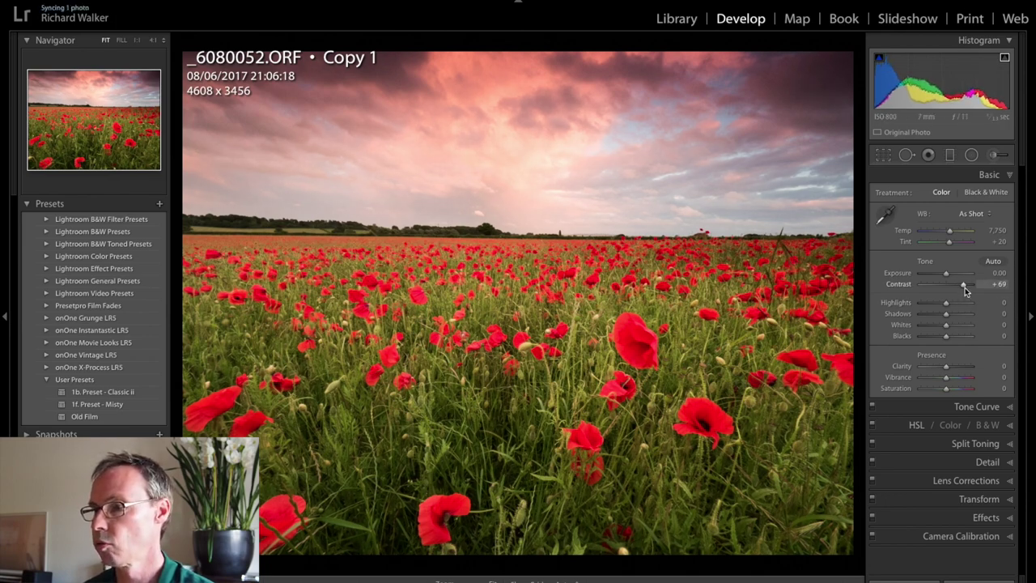
drag(965, 288, 964, 286)
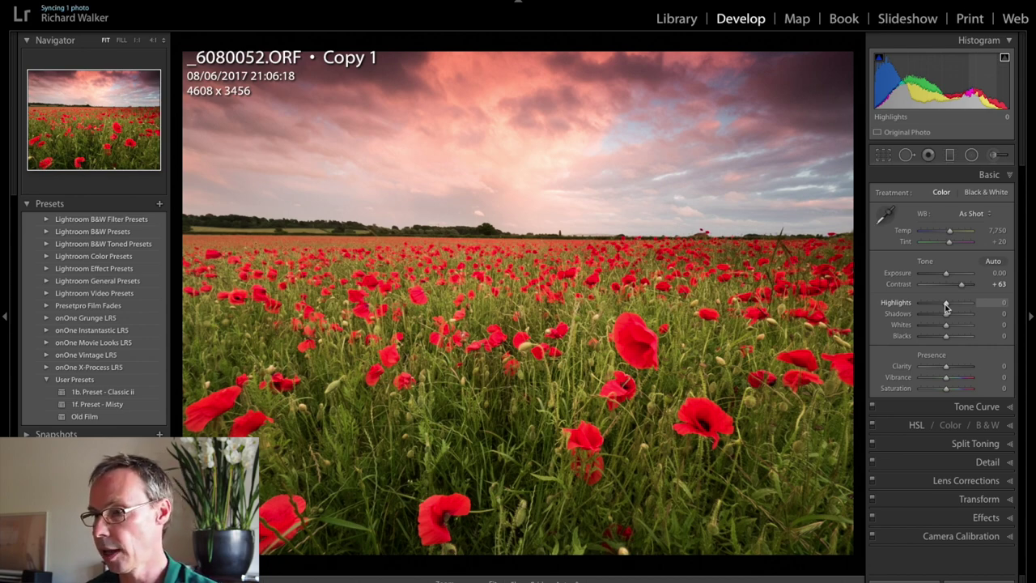
Pull Highlights to -100, compare briefly against 0, then restore -100.
drag(944, 303, 909, 309)
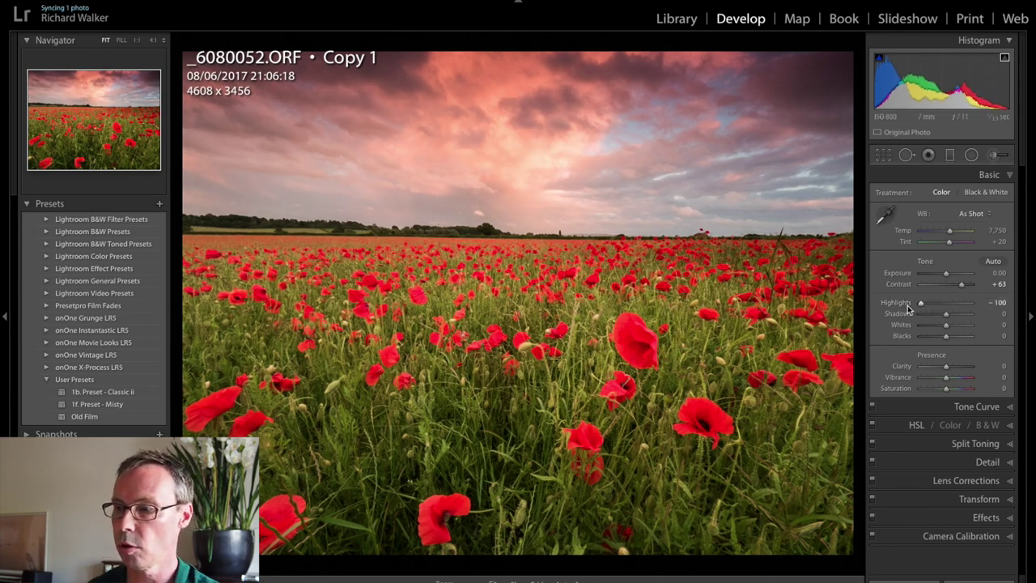
double_click(921, 303)
key(ctrl+z)
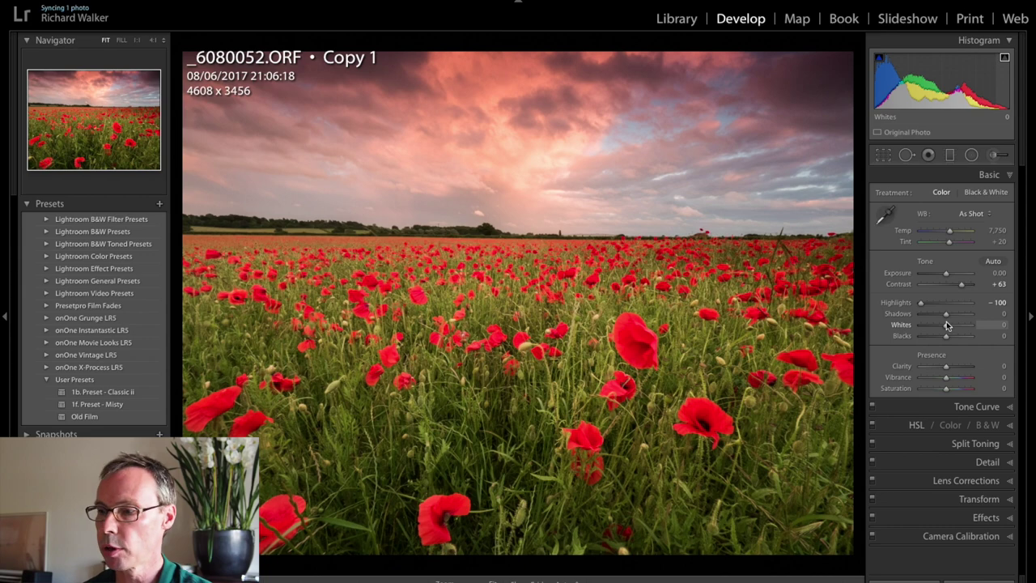
Lift Shadows to +26, trying Vibrance +28 before resetting it to 0.
drag(946, 313, 953, 315)
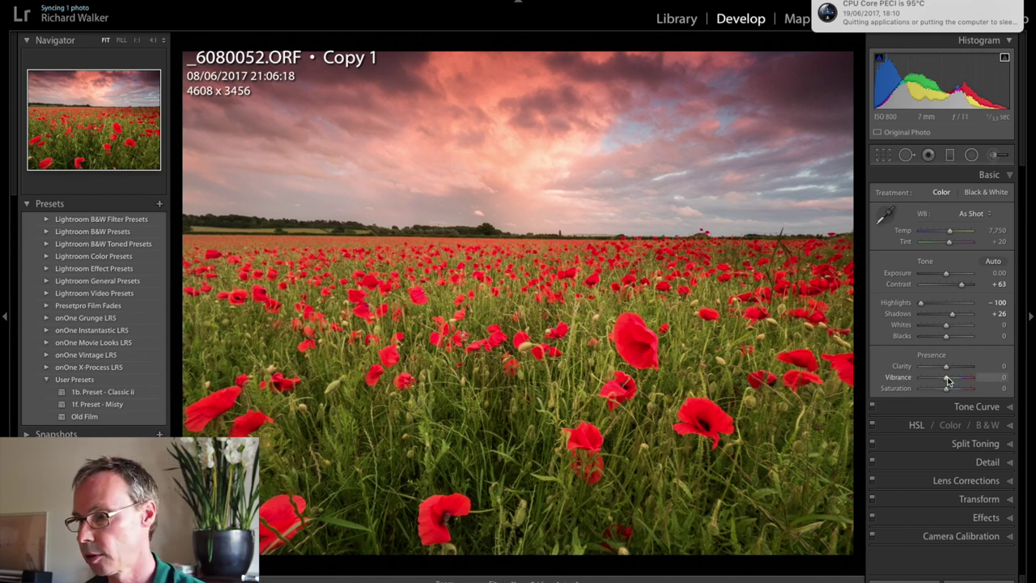
drag(949, 381, 953, 380)
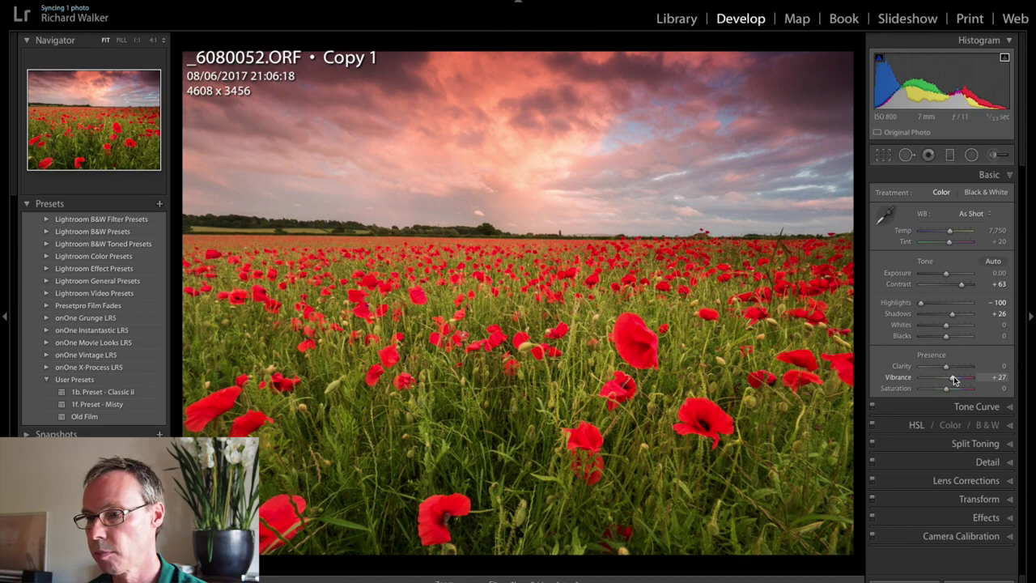
double_click(954, 380)
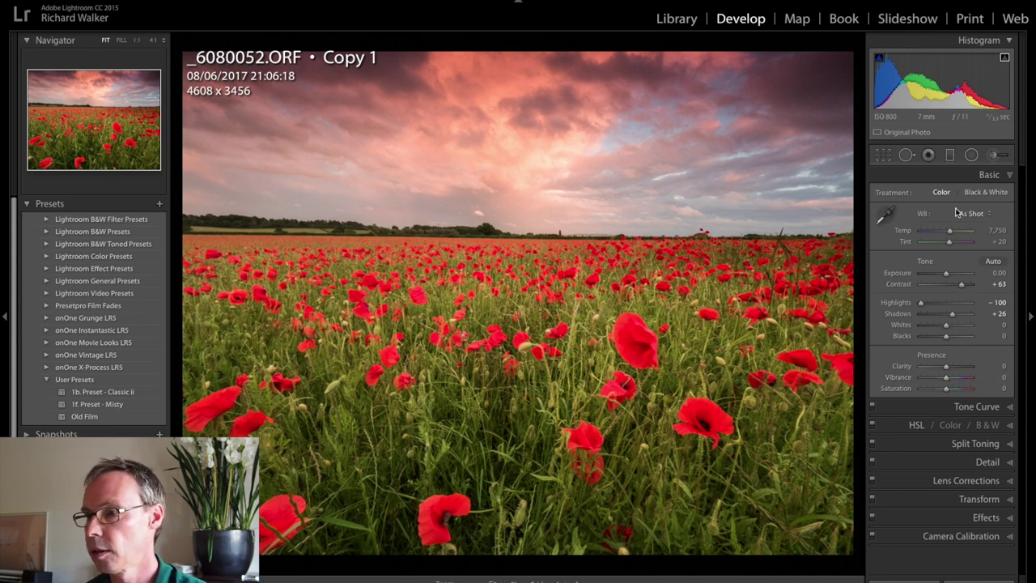
click(952, 156)
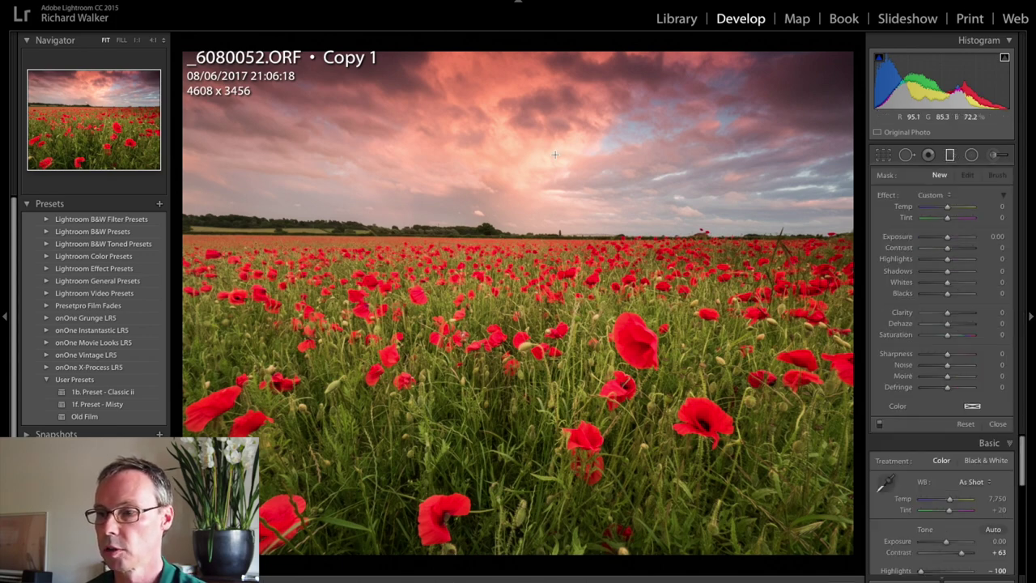
Lay a graduated filter over the sky with exposure -0.42, highlights -80 and saturation 22.
drag(513, 183, 515, 233)
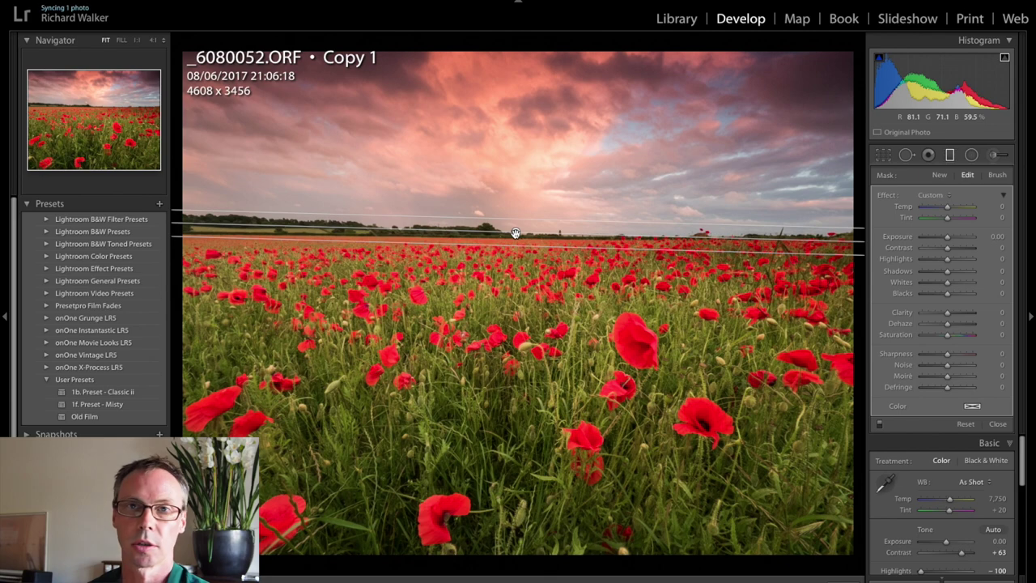
mouse_move(515, 233)
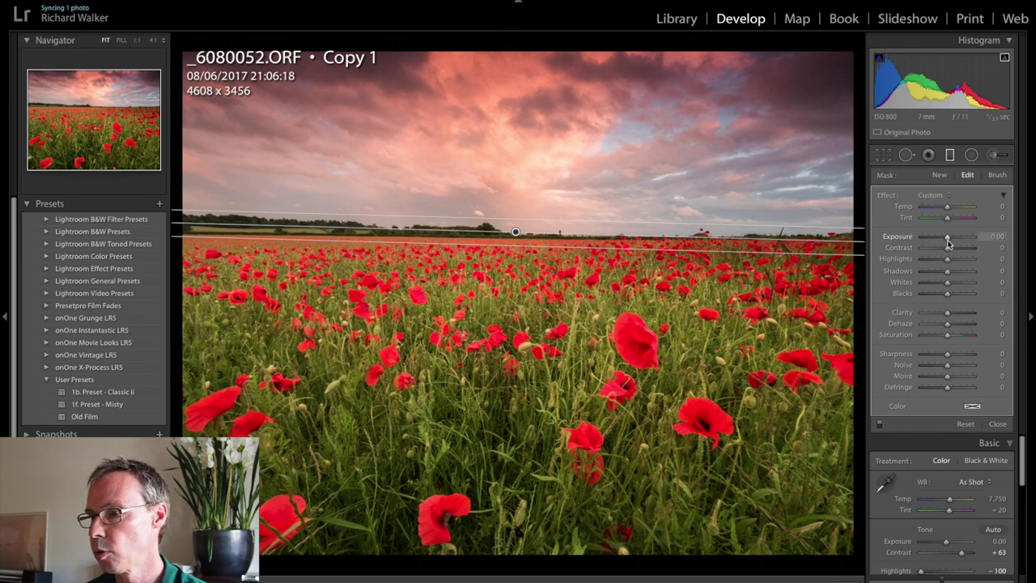
drag(949, 240, 944, 240)
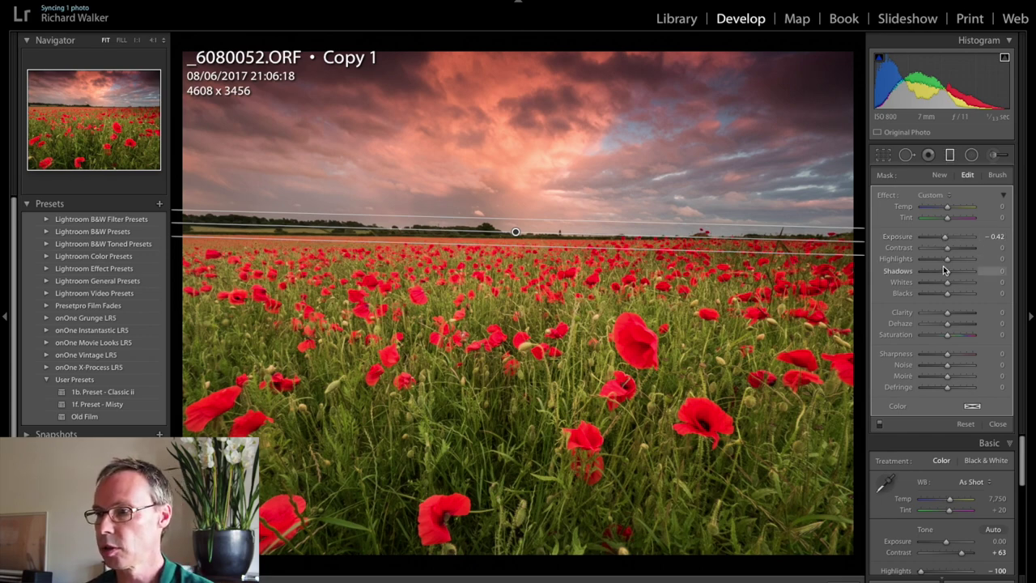
mouse_move(948, 264)
mouse_down()
mouse_move(920, 256)
mouse_move(950, 270)
mouse_move(929, 267)
mouse_up()
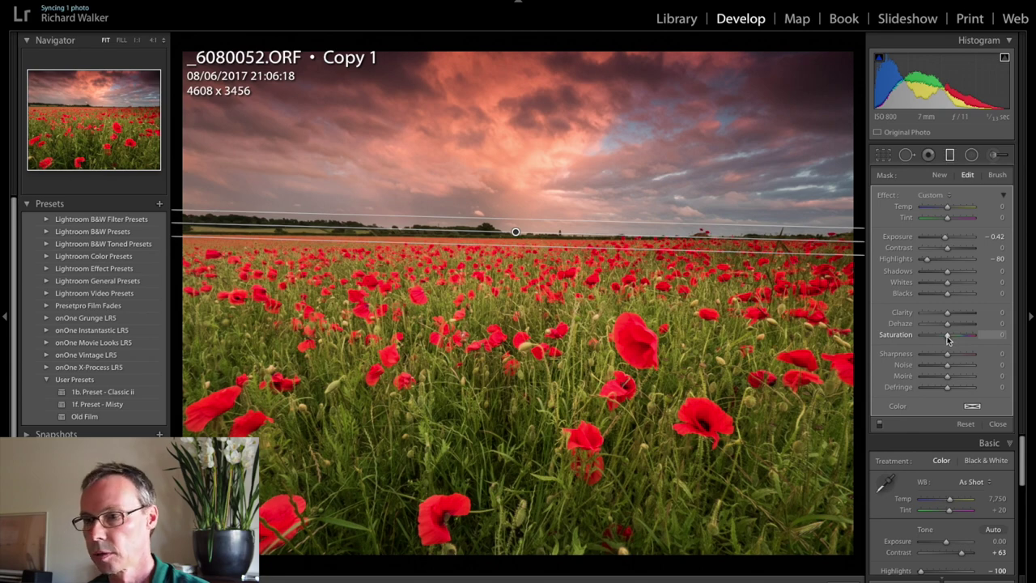
mouse_move(949, 339)
mouse_down()
mouse_move(958, 335)
mouse_move(950, 339)
mouse_up()
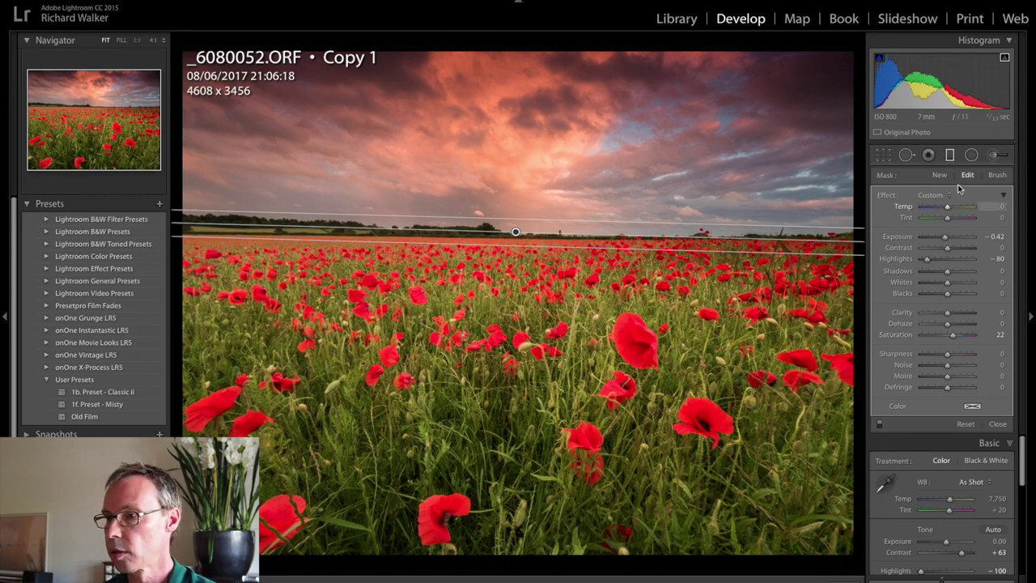
click(951, 157)
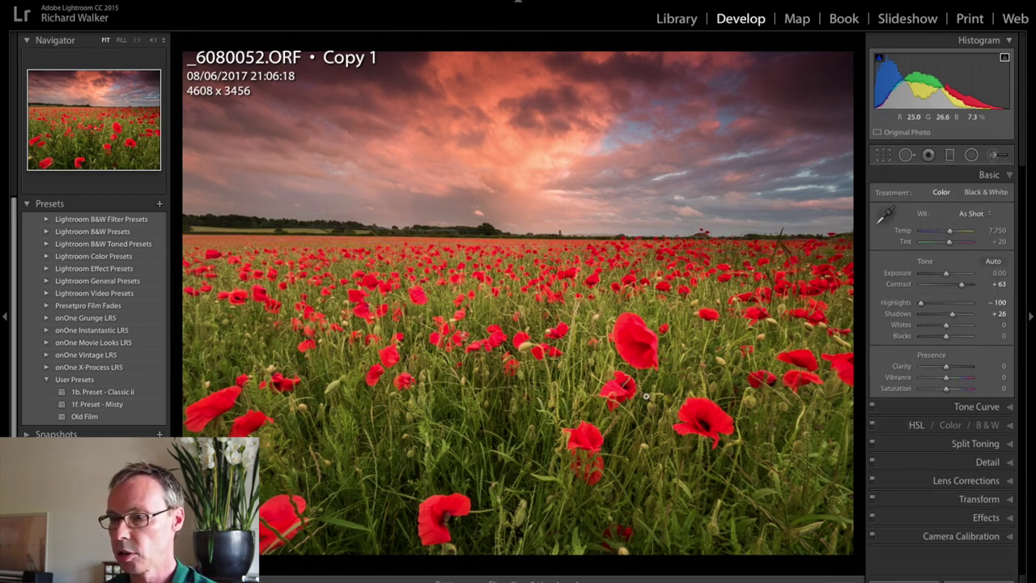
click(619, 348)
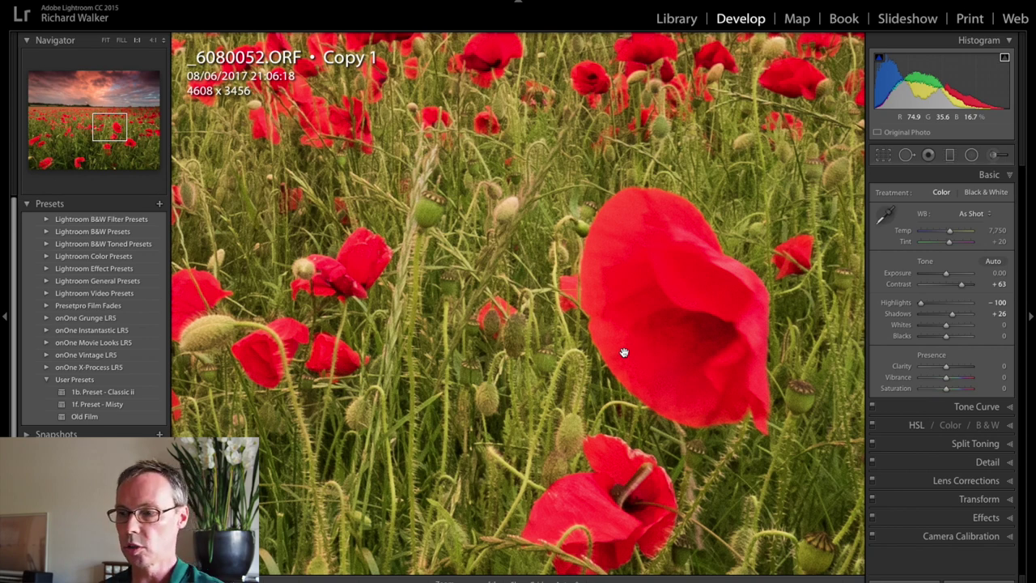
click(623, 352)
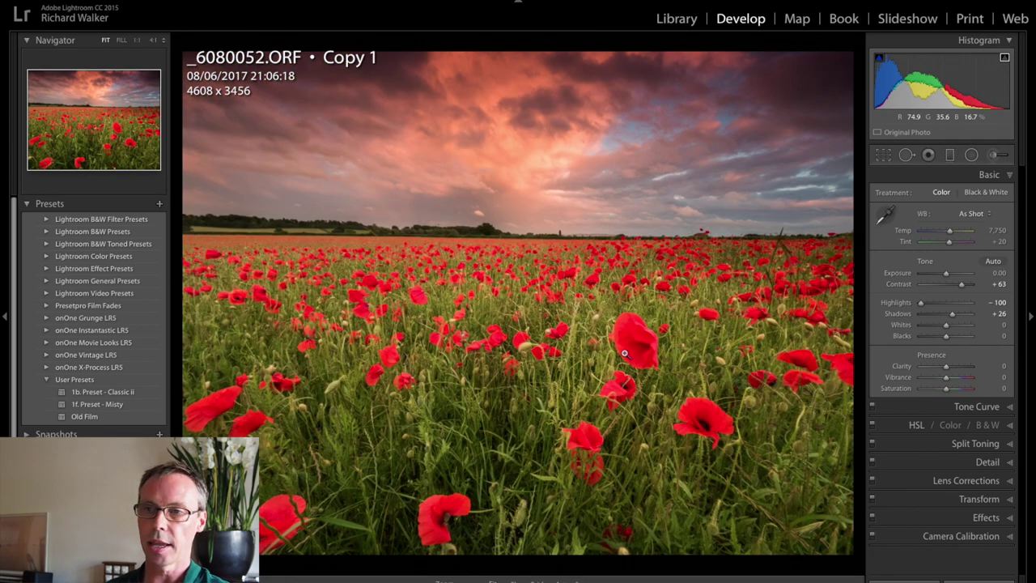
click(988, 462)
Keep luminance noise reduction at 0 and trial sharpening amounts zoomed 1:1 on a poppy.
click(991, 457)
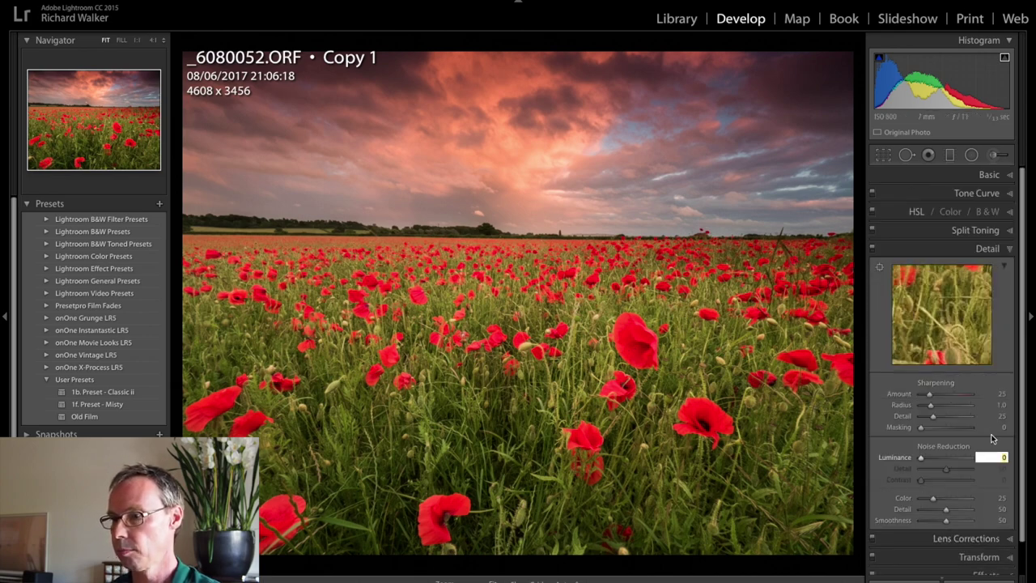
key(Return)
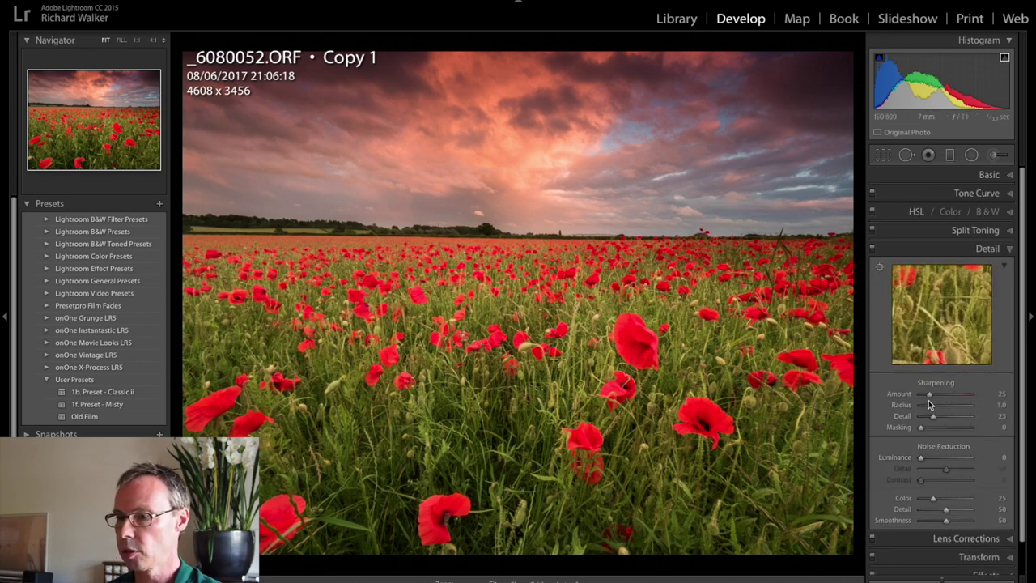
click(633, 356)
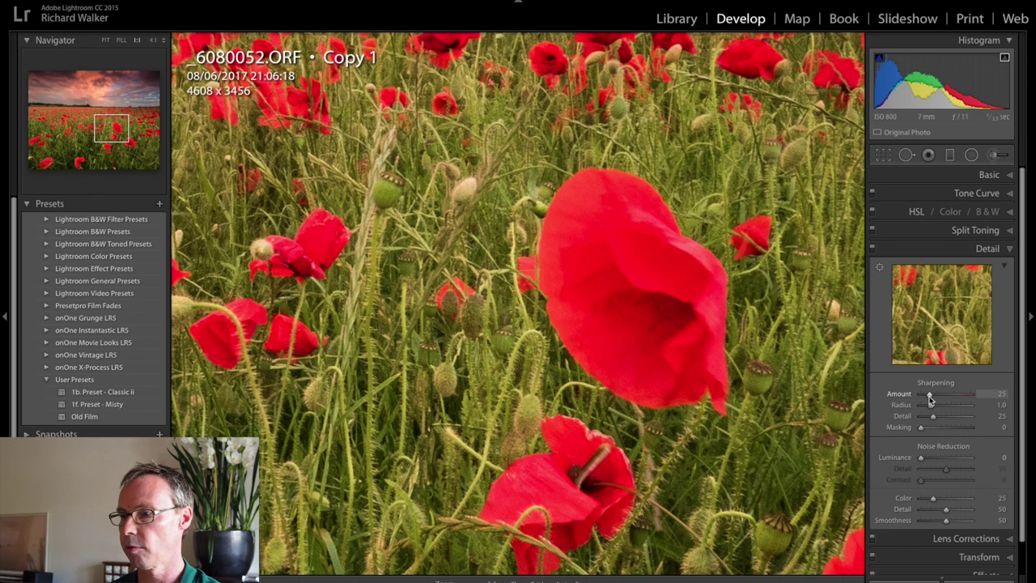
mouse_move(931, 395)
mouse_down()
mouse_move(948, 395)
mouse_move(937, 404)
mouse_up()
drag(448, 123, 479, 344)
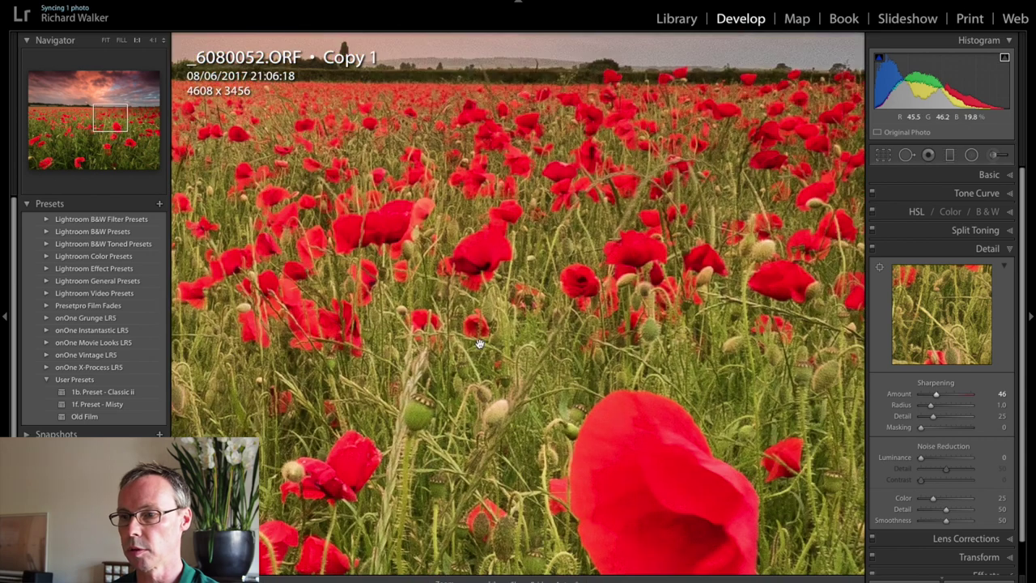
double_click(900, 395)
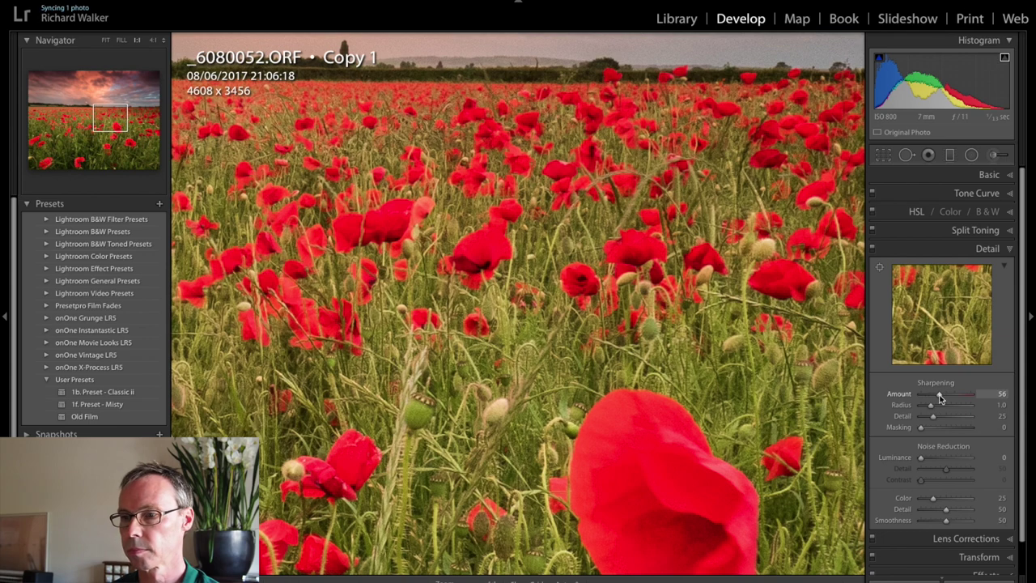
drag(940, 397, 936, 399)
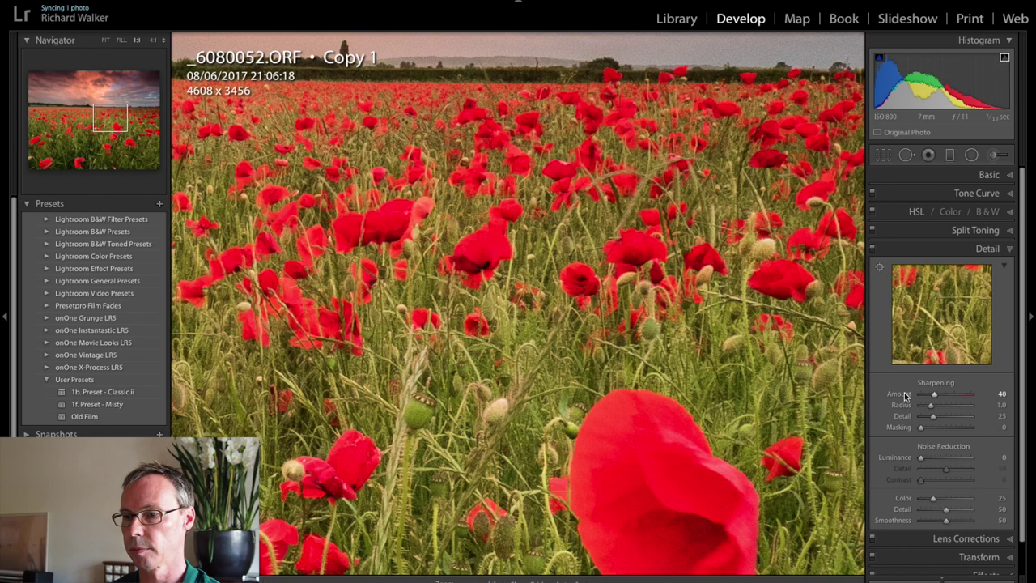
double_click(906, 395)
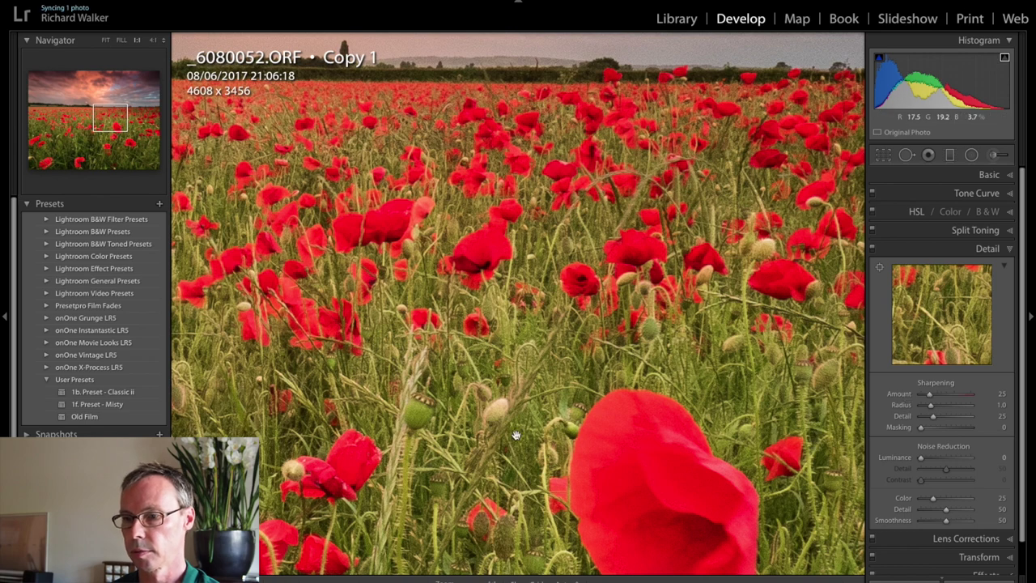
Pan across other poppies, set sharpening Amount to 56, and return to the full-photo view.
drag(435, 441, 502, 159)
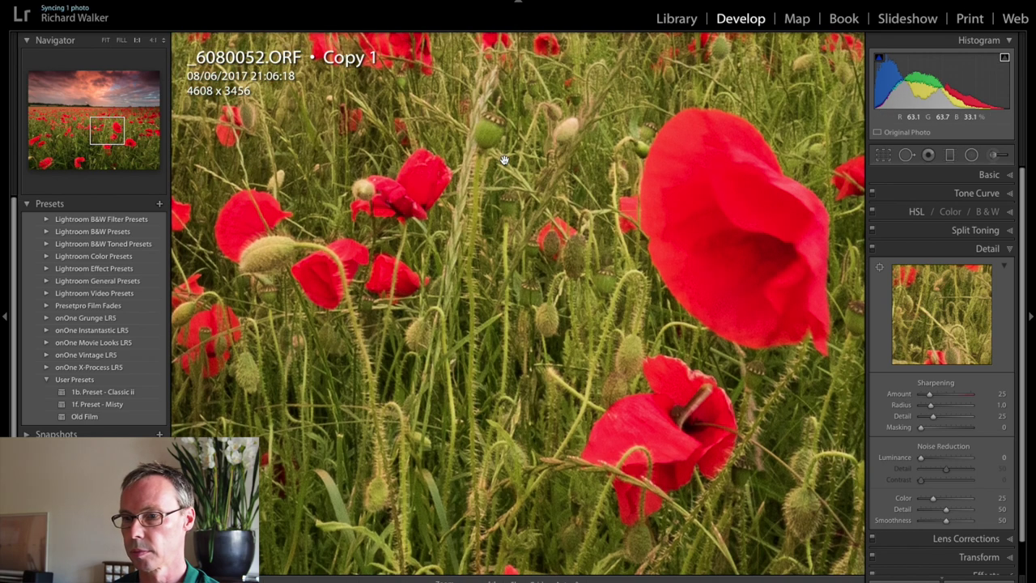
drag(274, 265, 450, 298)
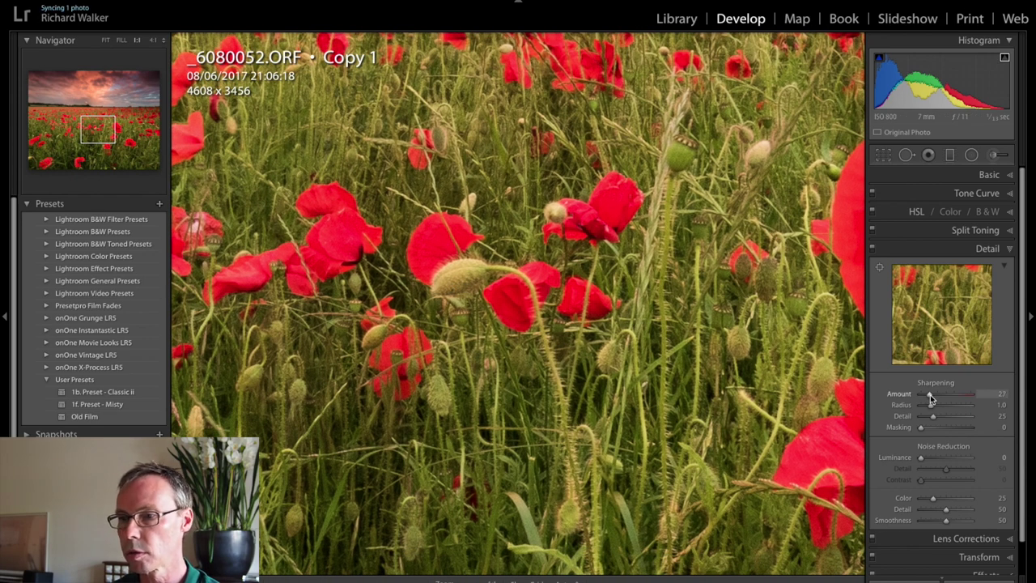
drag(931, 398, 939, 397)
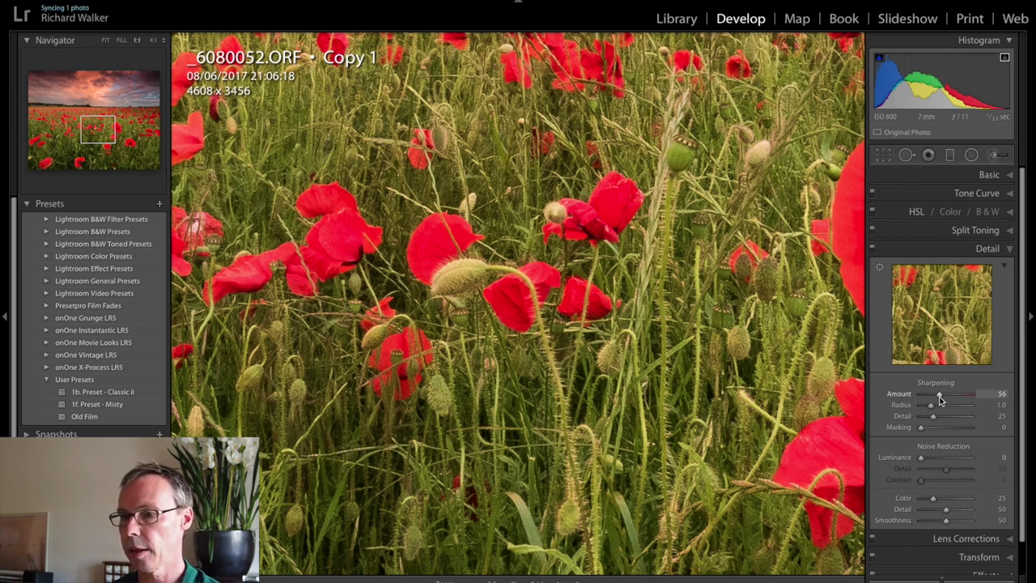
key(z)
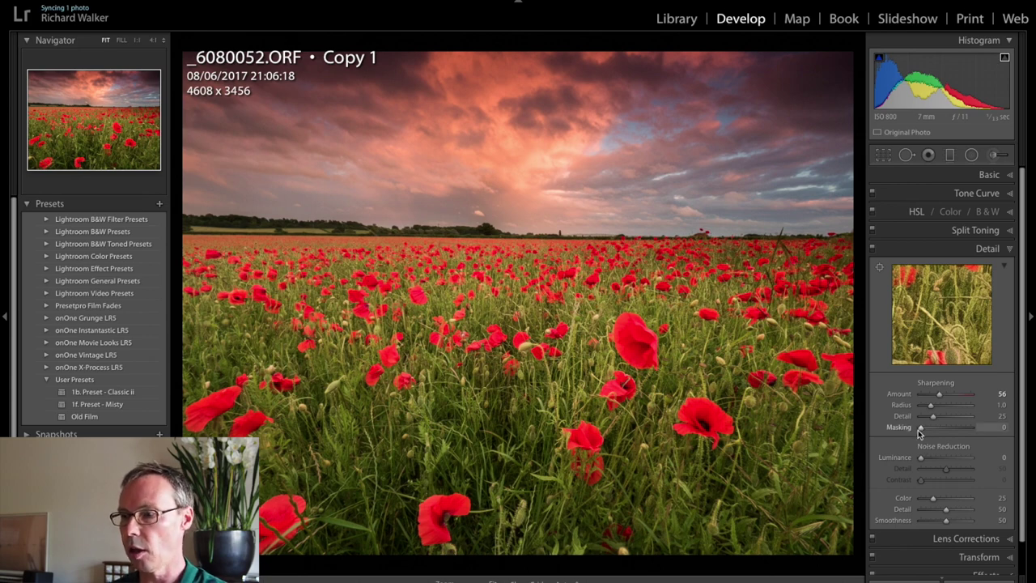
alt+click(922, 429)
Set sharpening Masking to 98, then zoom in and out on the poppies to check.
drag(921, 429, 974, 434)
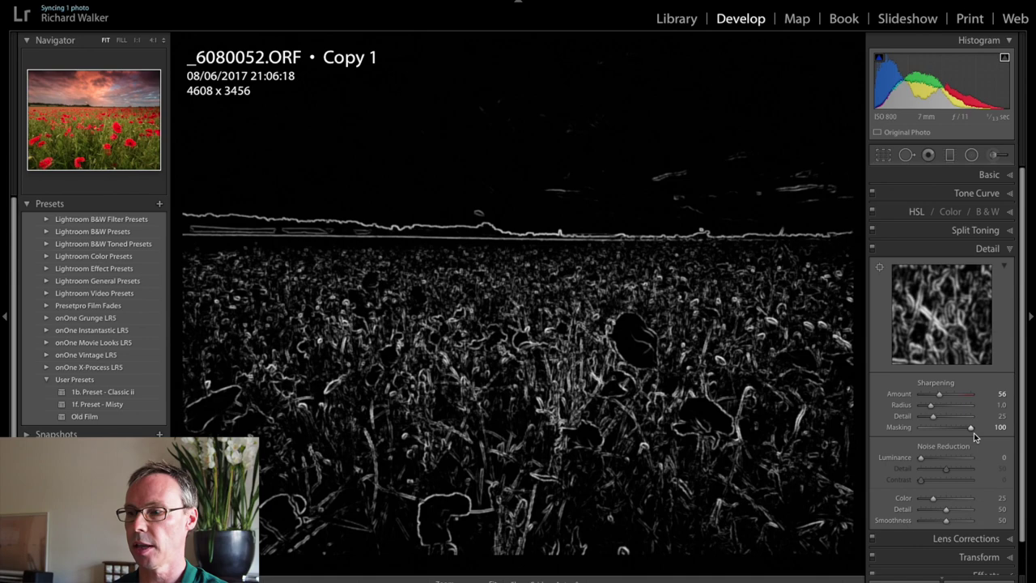
mouse_move(974, 433)
mouse_down()
mouse_move(957, 436)
mouse_move(971, 433)
mouse_up()
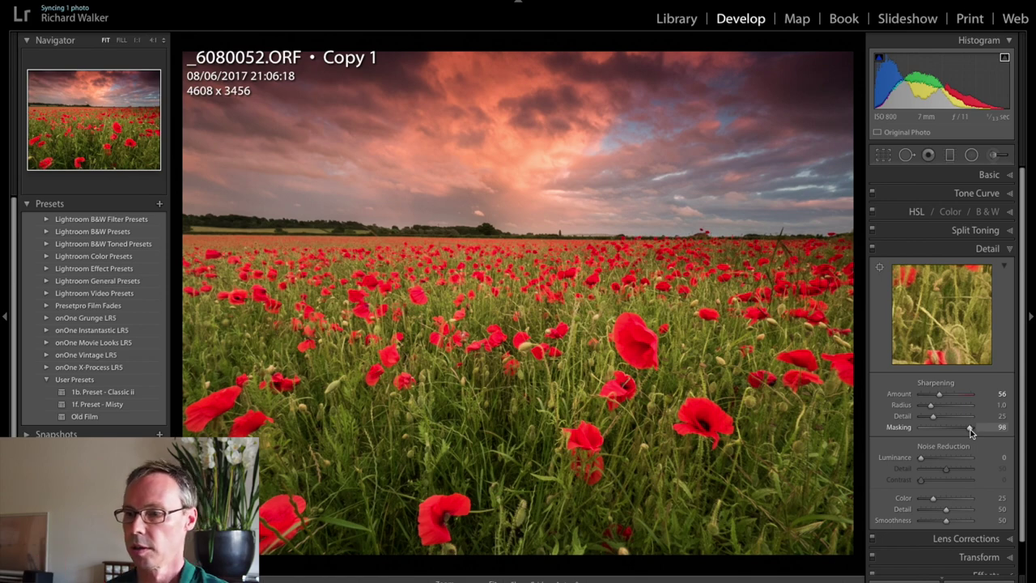
click(558, 400)
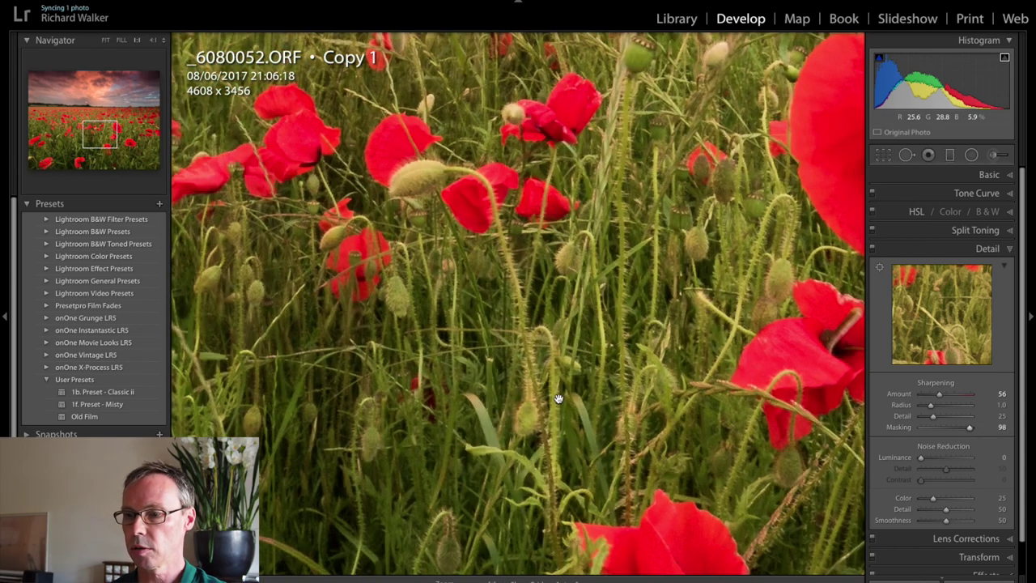
click(559, 400)
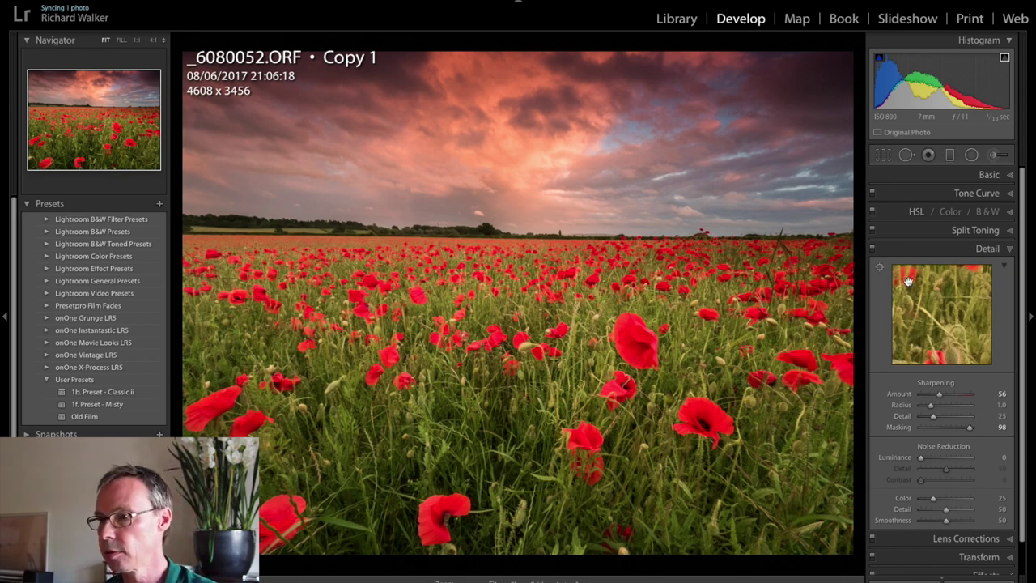
In HSL Saturation, boost Red to +21 and Orange to +14.
click(917, 212)
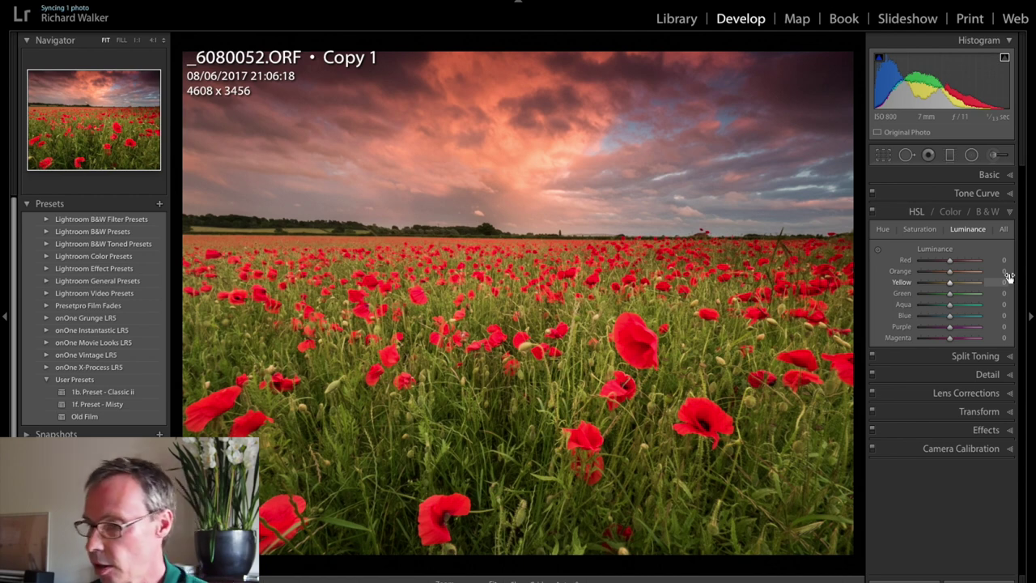
click(929, 230)
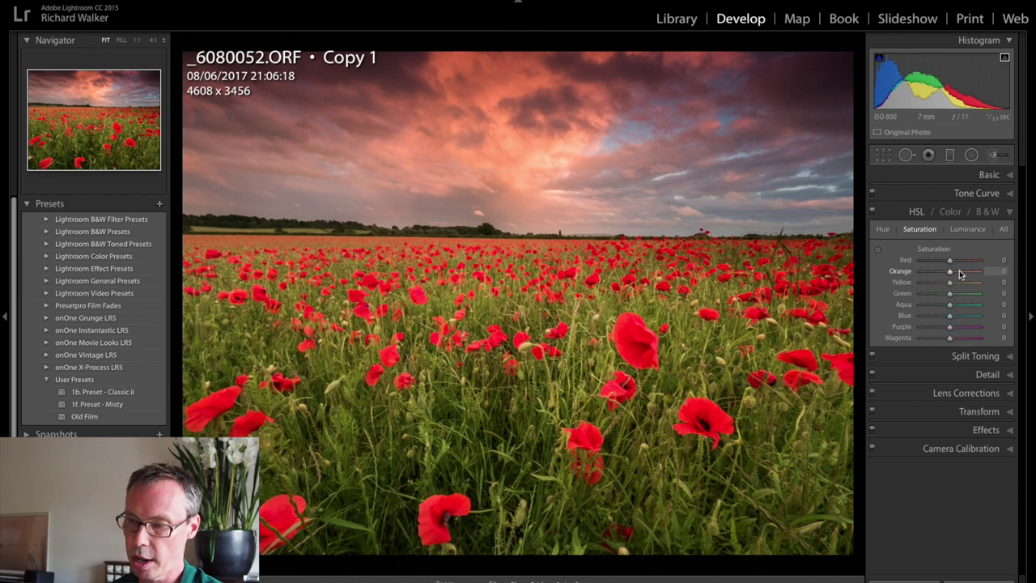
drag(951, 260, 955, 261)
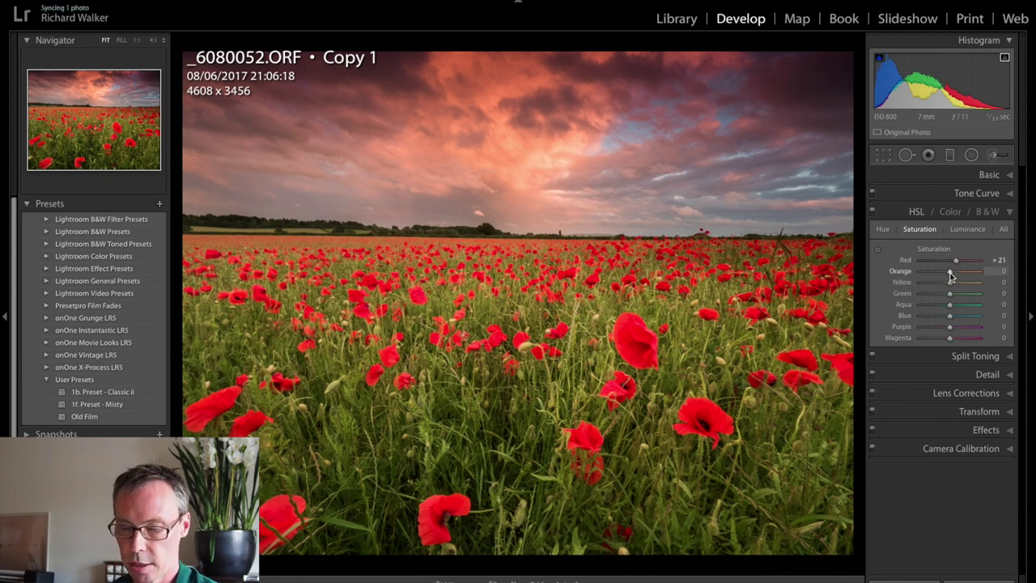
drag(950, 272, 953, 276)
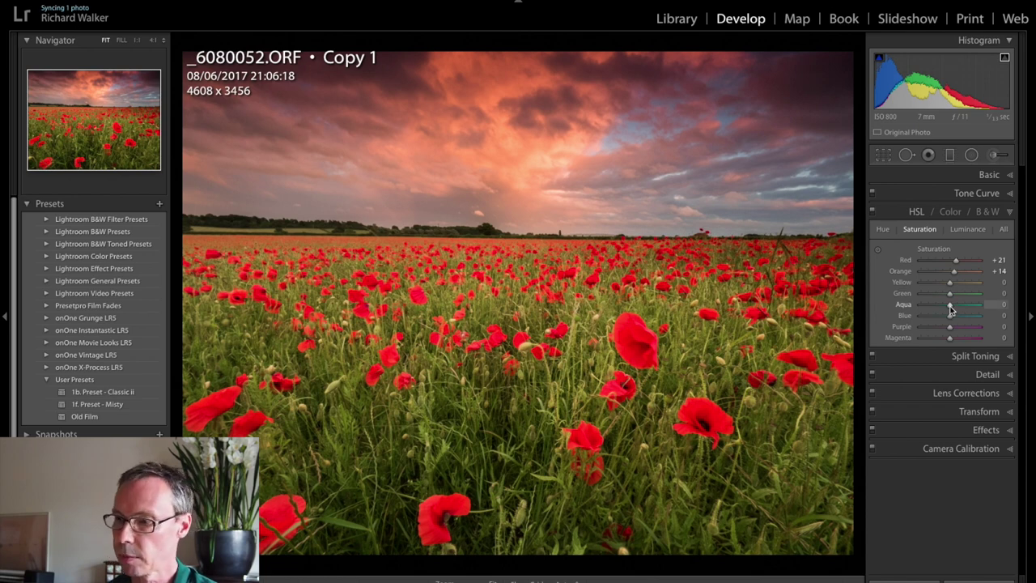
Test Aqua and Blue saturation changes, then reset both back to 0.
mouse_move(951, 310)
mouse_down()
mouse_move(922, 307)
mouse_move(974, 305)
mouse_move(911, 303)
mouse_move(944, 312)
mouse_up()
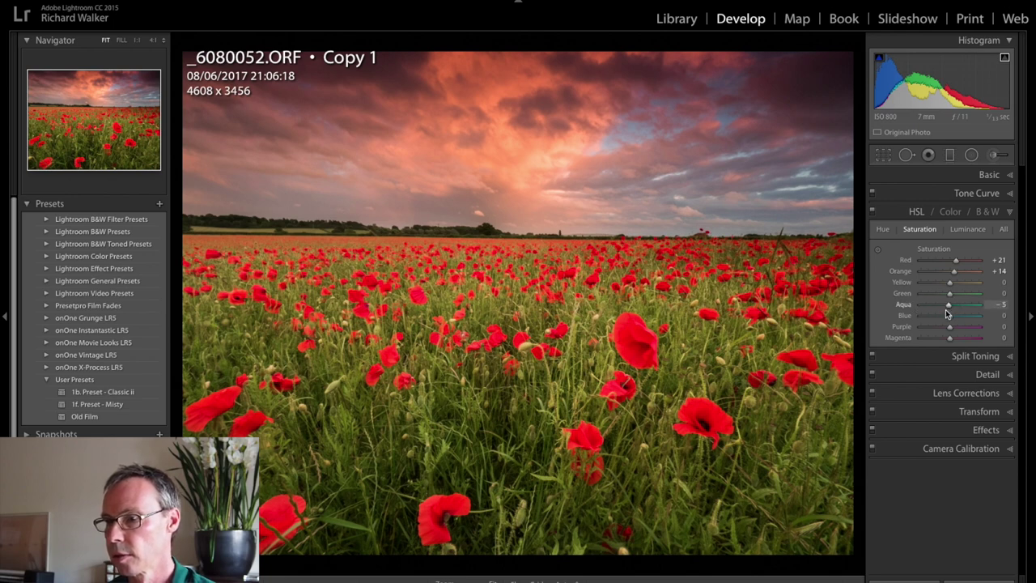
double_click(909, 305)
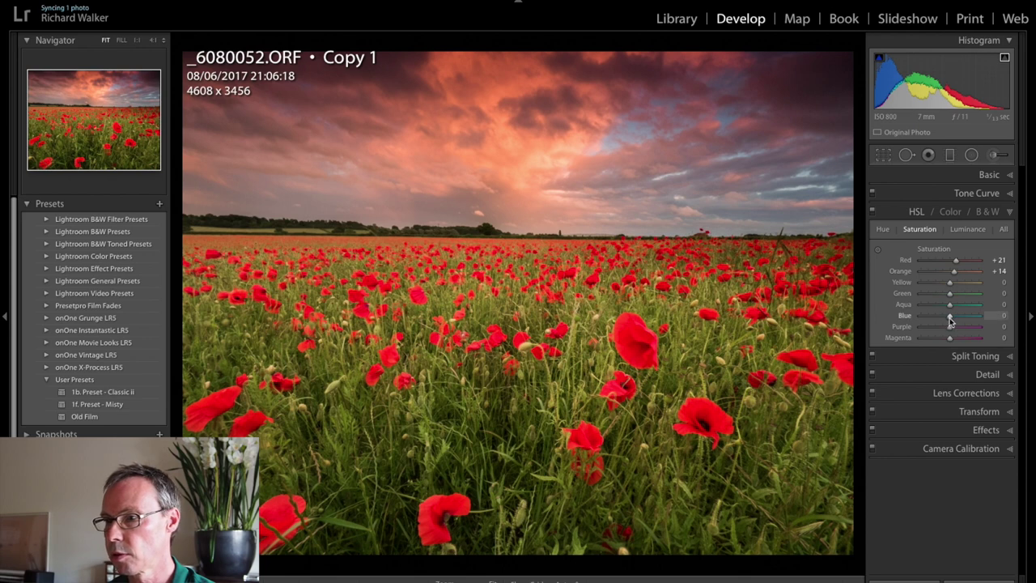
drag(919, 316, 984, 320)
double_click(910, 315)
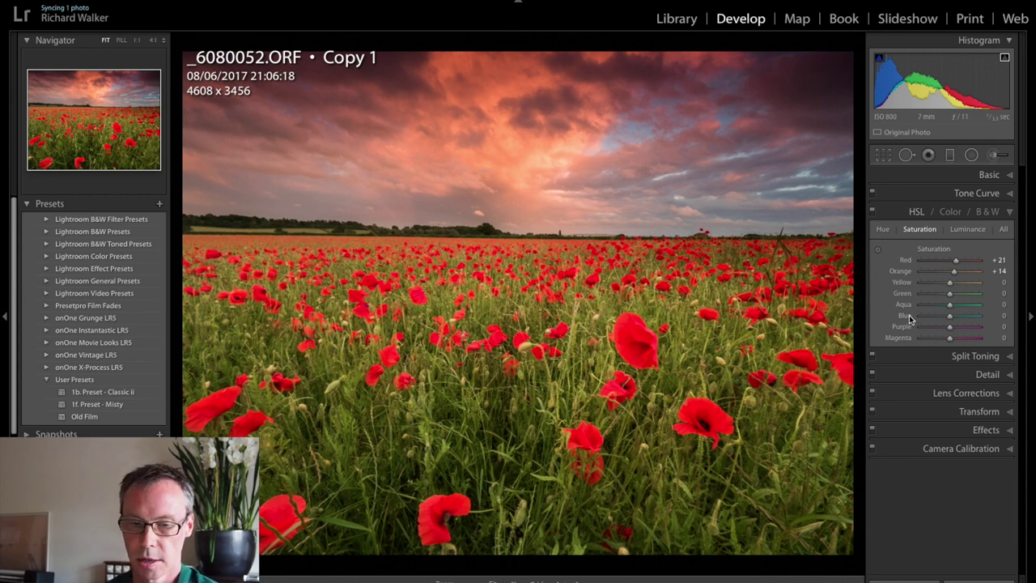
Set HSL Red luminance to -13, testing Aqua luminance and resetting it to 0.
click(966, 230)
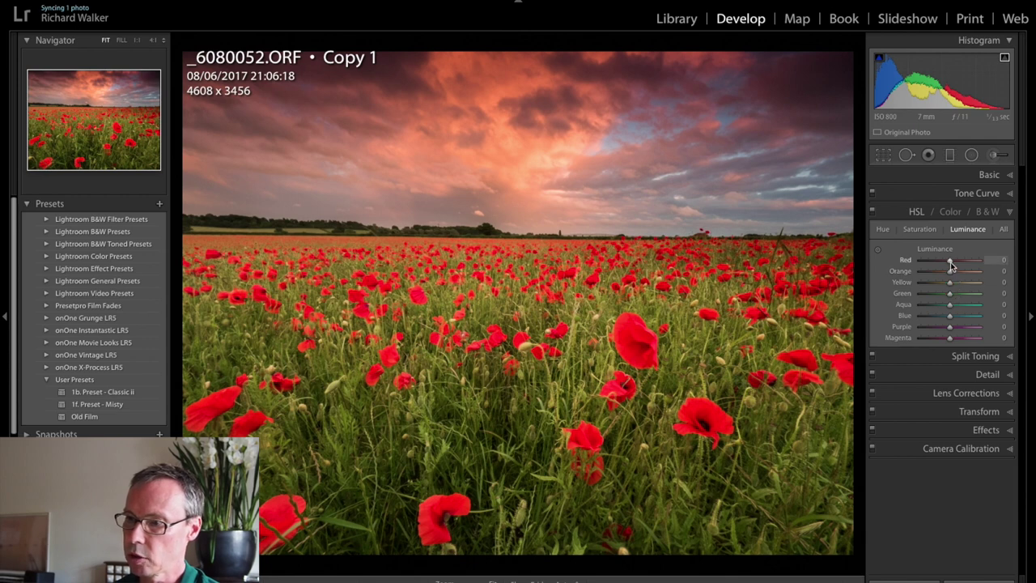
drag(952, 266, 949, 265)
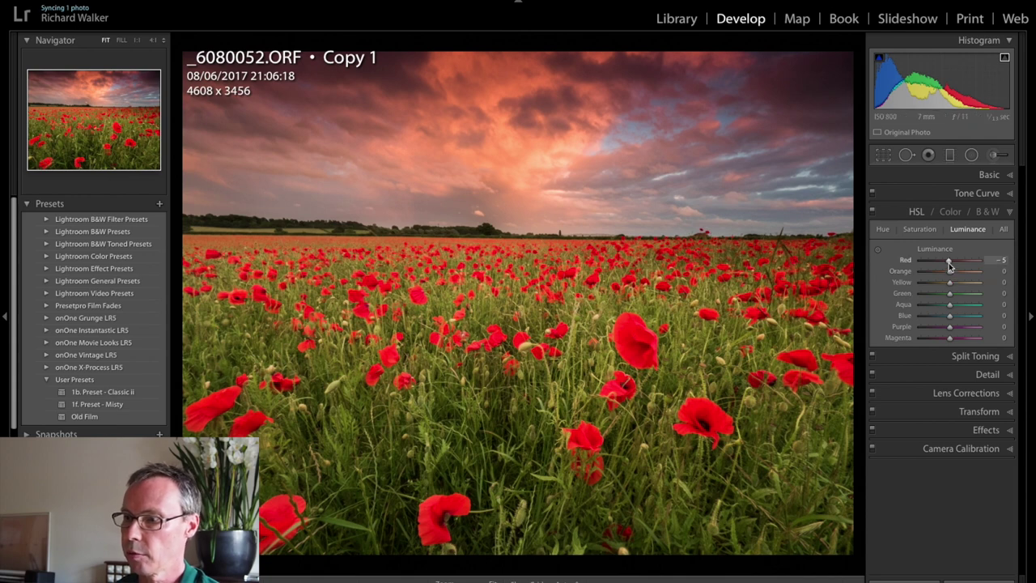
double_click(904, 261)
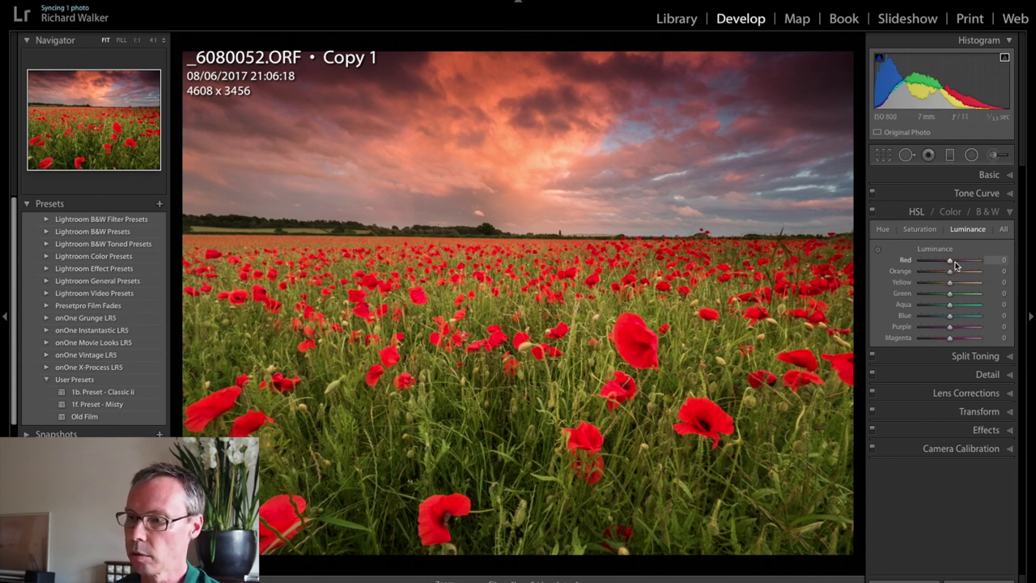
drag(951, 265, 949, 265)
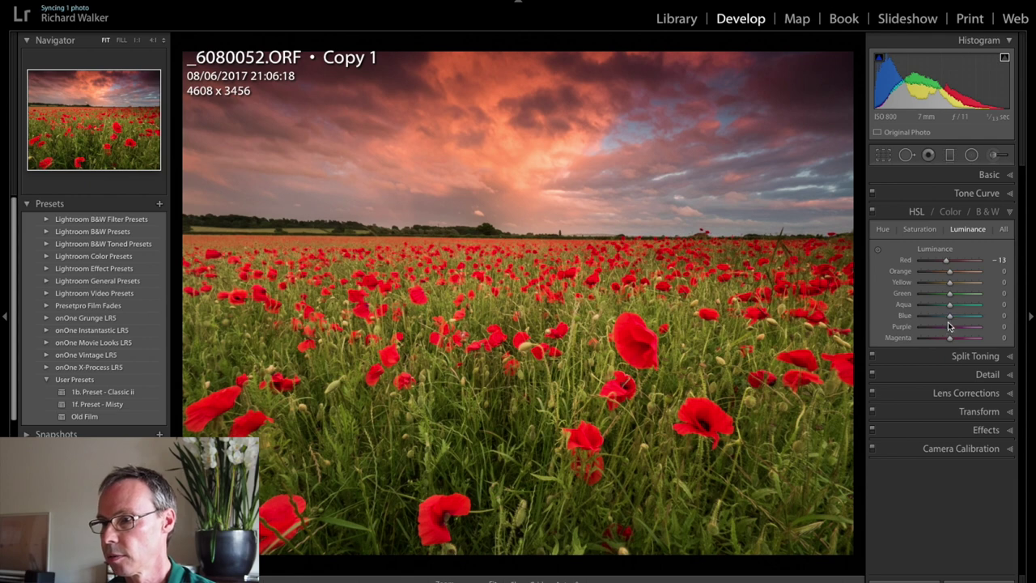
mouse_move(949, 305)
mouse_down()
mouse_move(932, 314)
mouse_move(954, 306)
mouse_move(943, 314)
mouse_up()
double_click(908, 306)
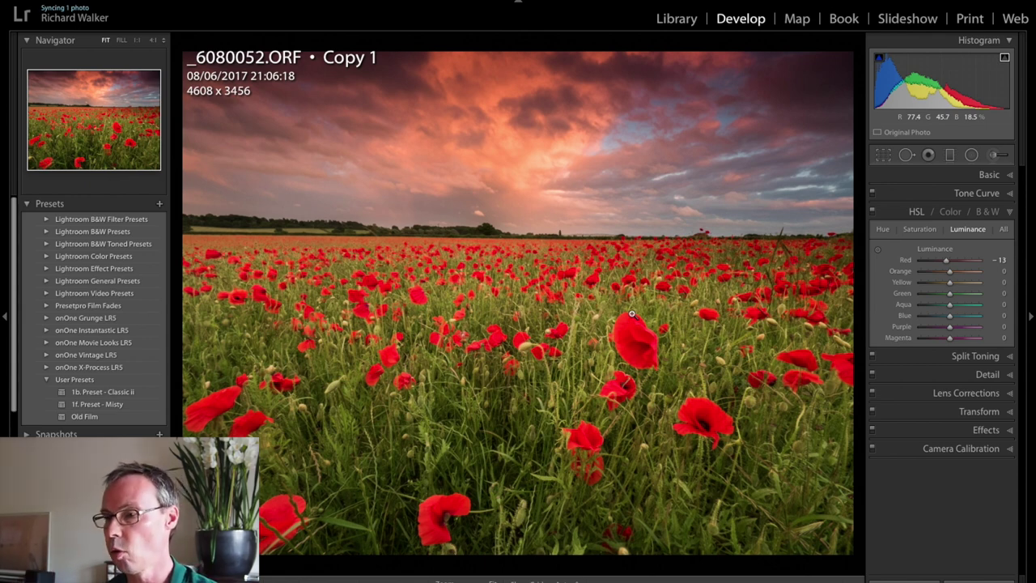
In Effects, set Post-Crop Vignetting Amount to -19 and Feather to 70.
click(985, 430)
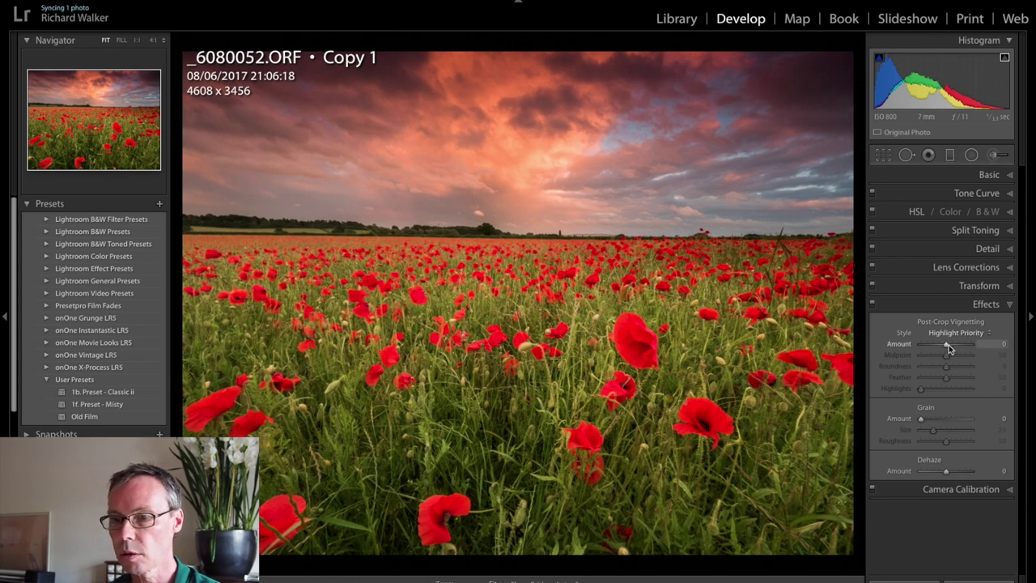
drag(948, 345, 944, 348)
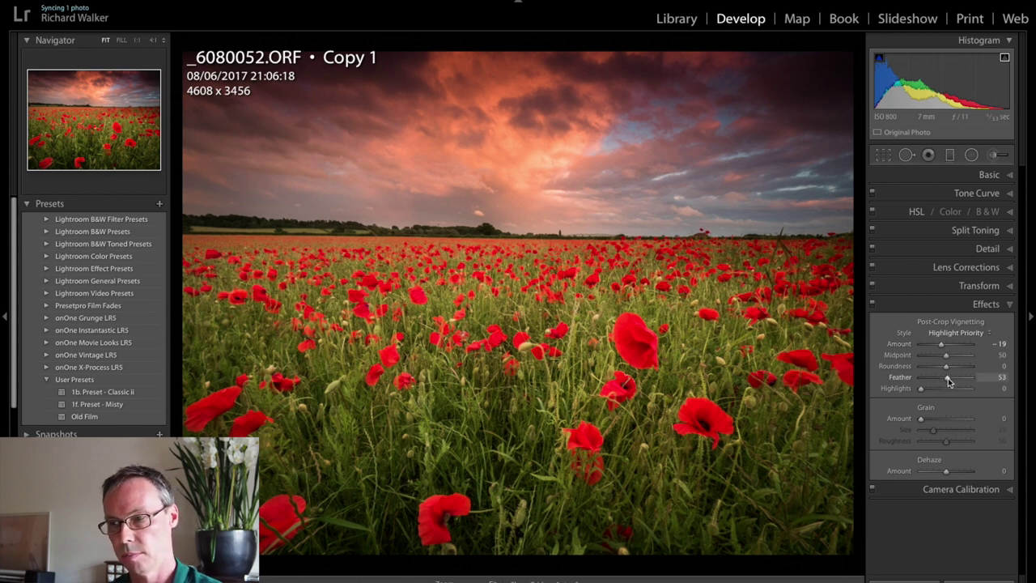
mouse_move(948, 378)
mouse_down()
mouse_move(968, 379)
mouse_move(958, 379)
mouse_up()
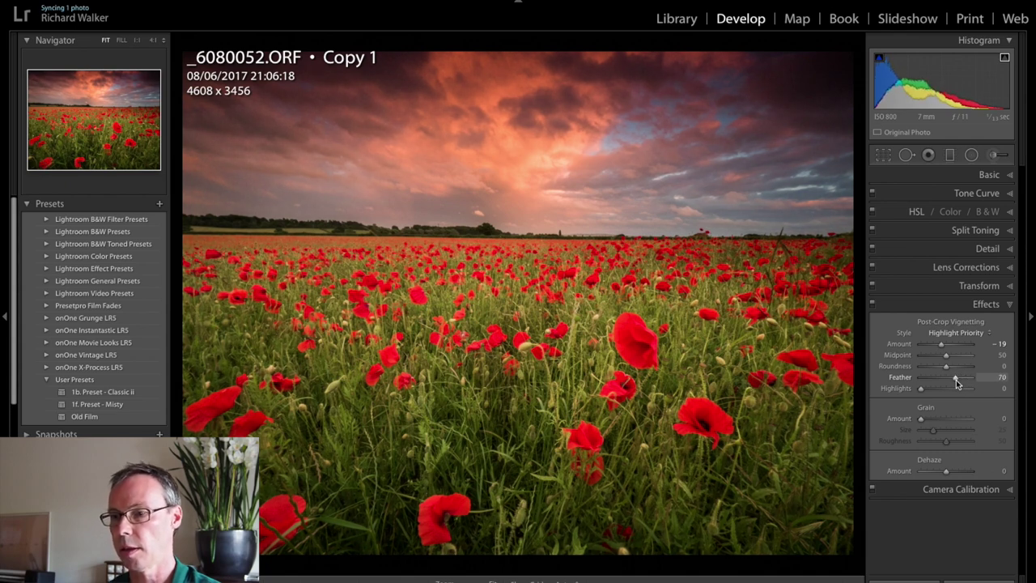